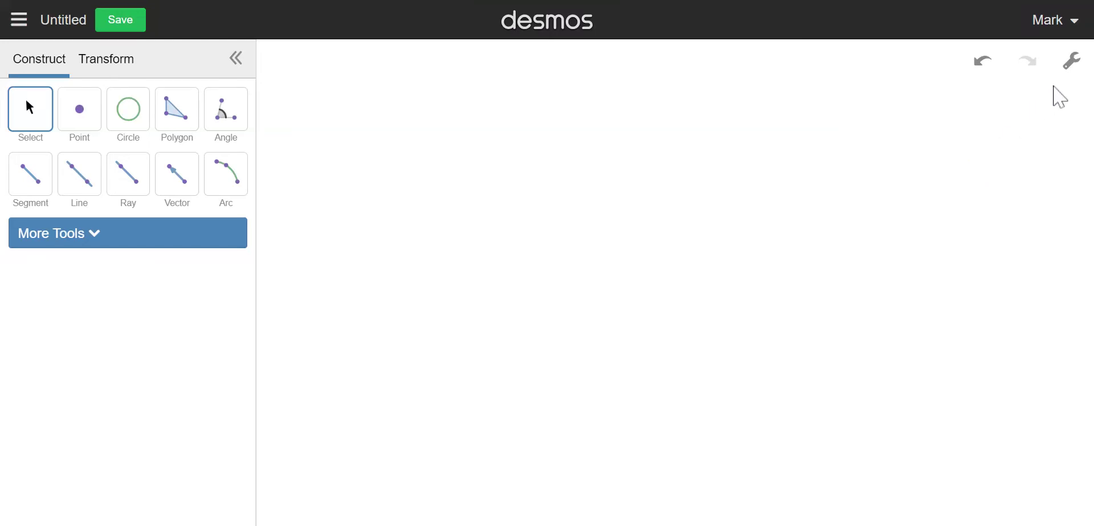
- Show the background grid and place four points on grid intersections forming a square's corners
left_click(1064, 64)
left_click(880, 181)
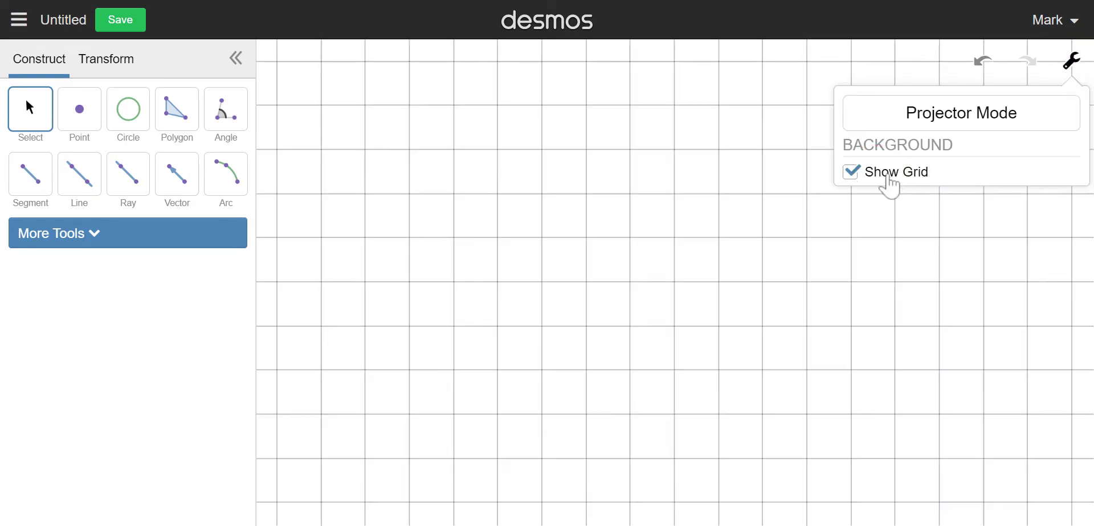
left_click(78, 117)
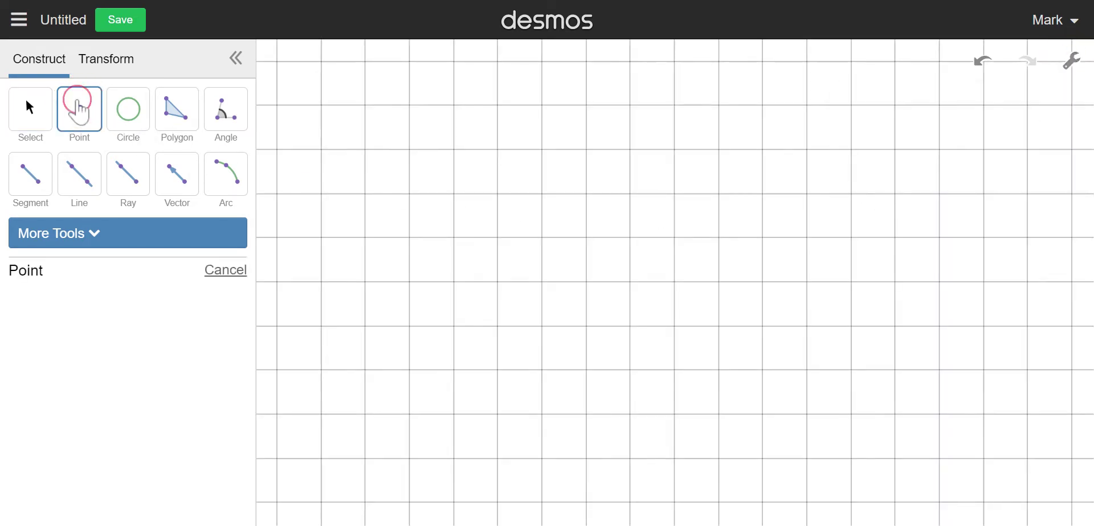
left_click(277, 62)
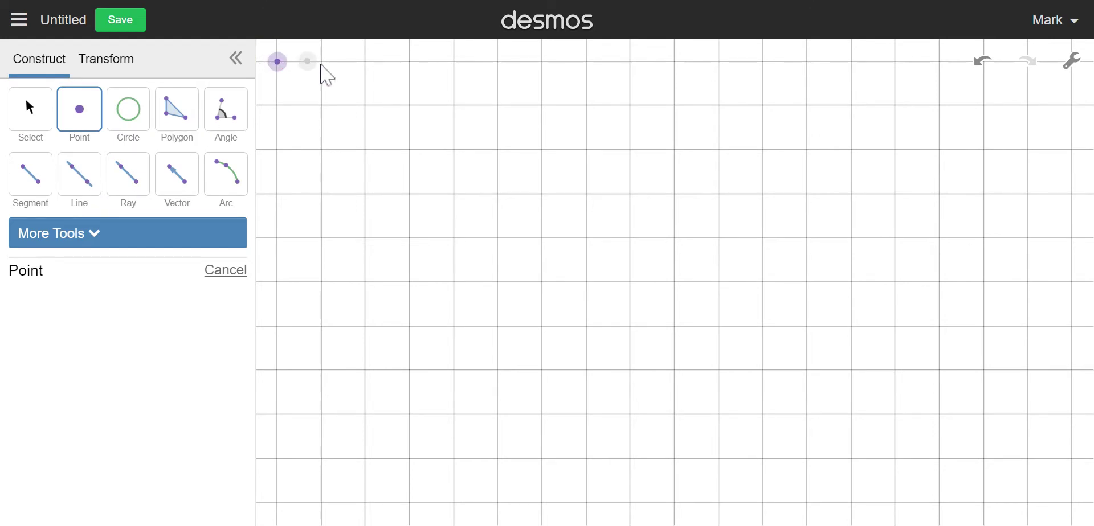
left_click(365, 61)
left_click(366, 150)
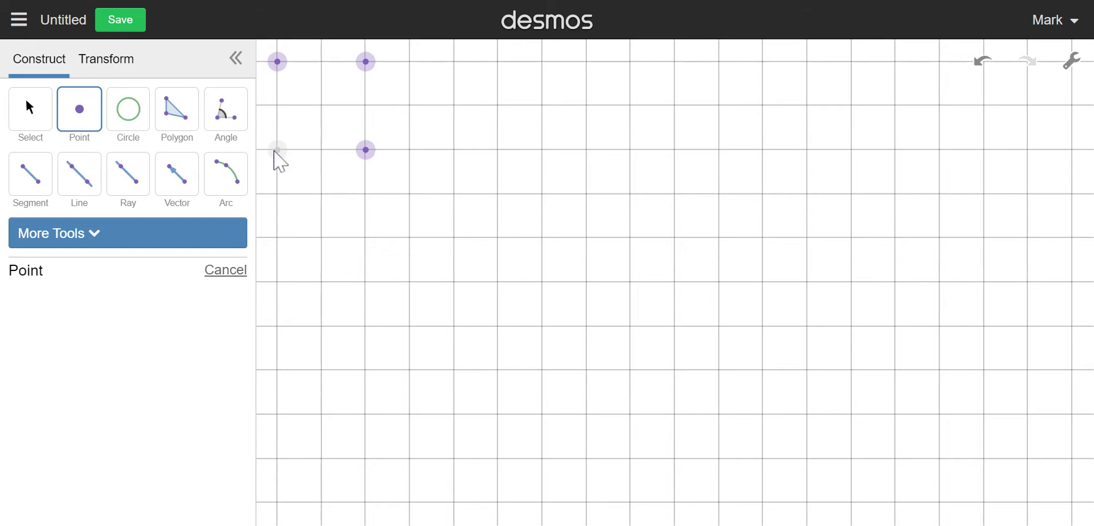
left_click(276, 151)
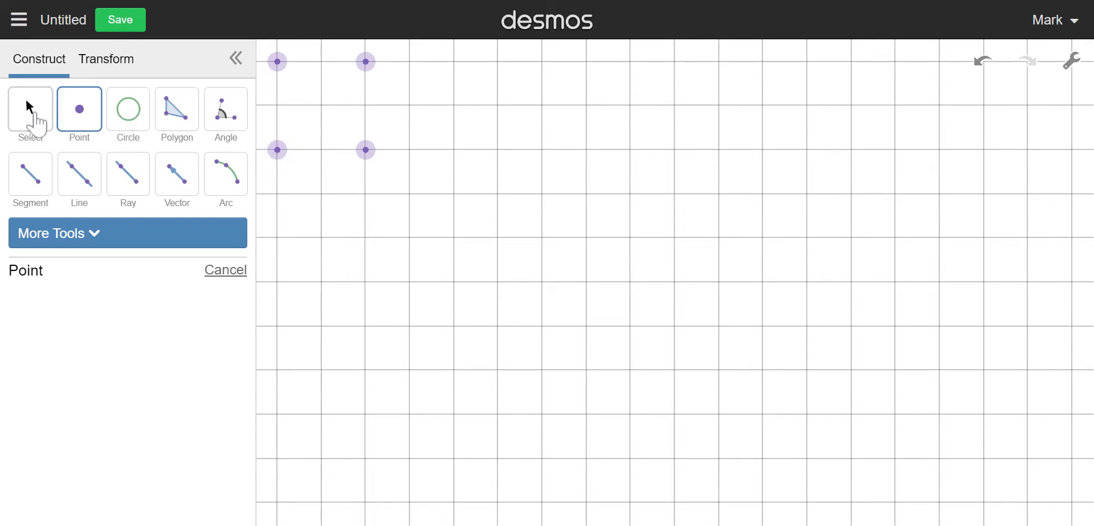
left_click(31, 113)
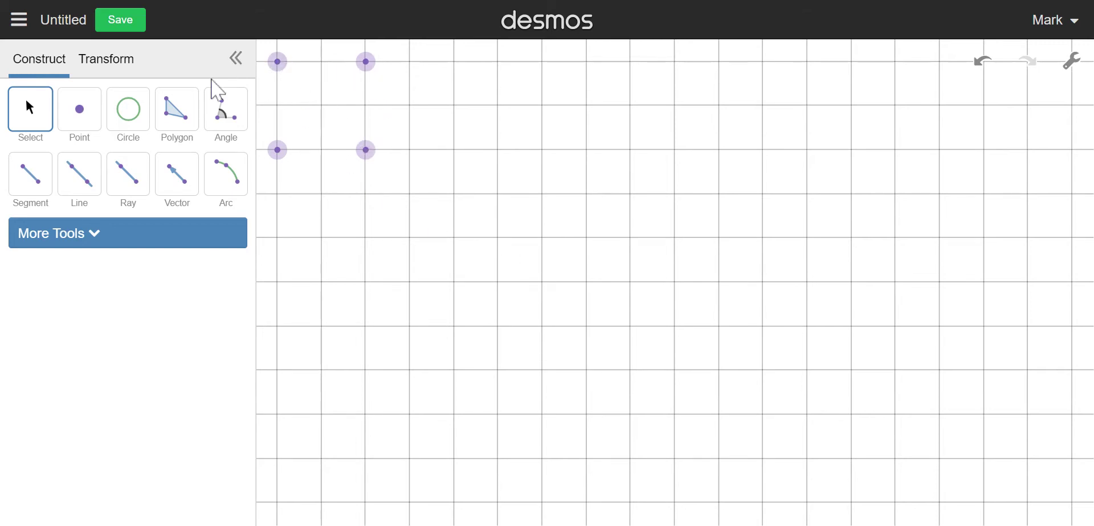
- Draw a downward V of two segments from the top-left to the top-right corner
left_click(31, 178)
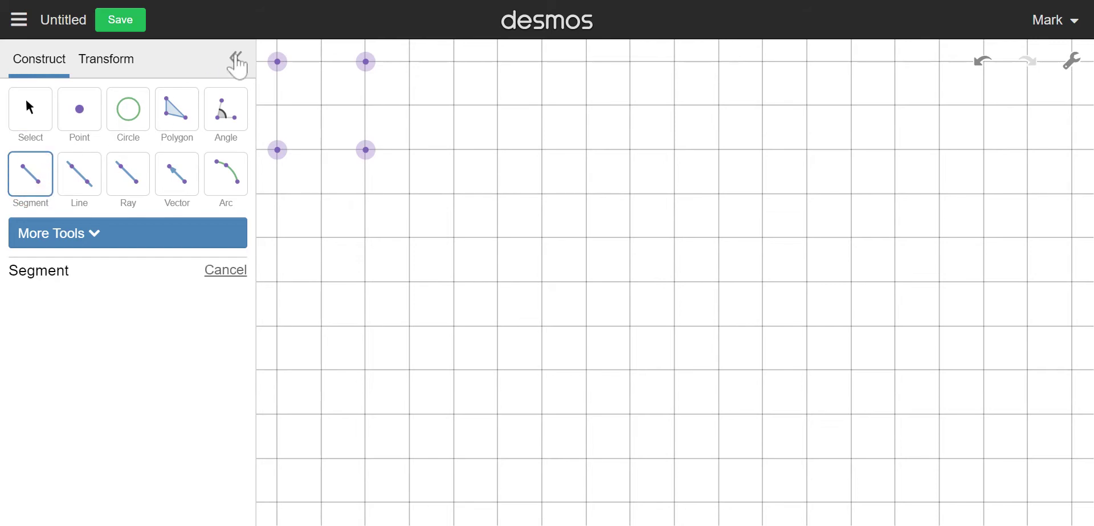
left_click(278, 62)
left_click(331, 88)
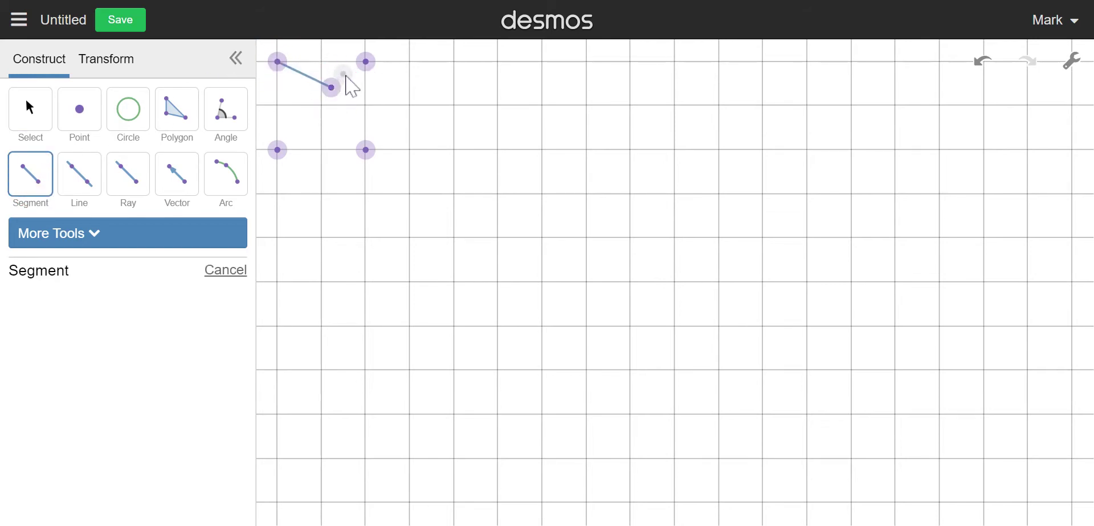
left_click(331, 87)
left_click(365, 61)
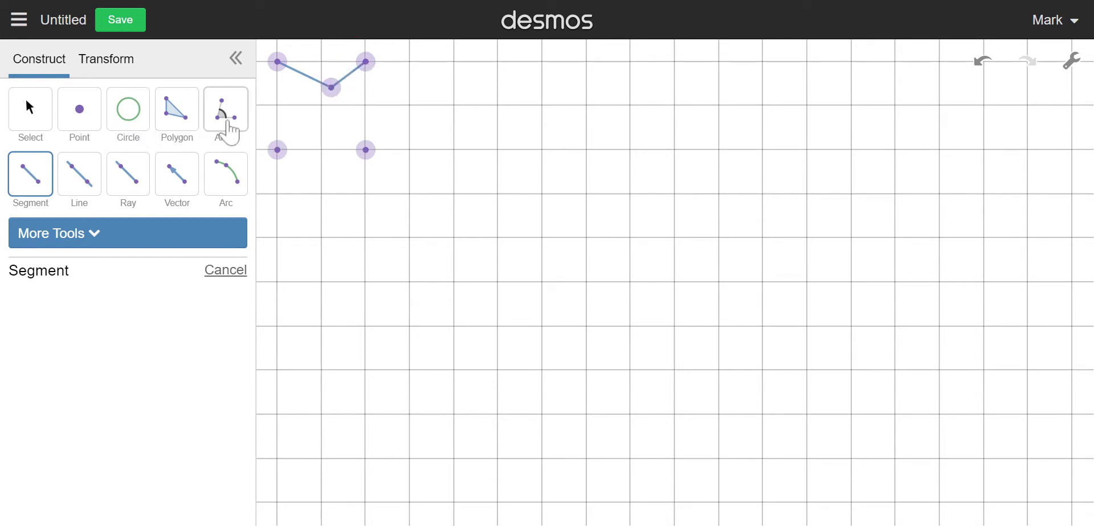
- Draw an inward V of two segments from the top-left to the bottom-left corner
left_click(278, 61)
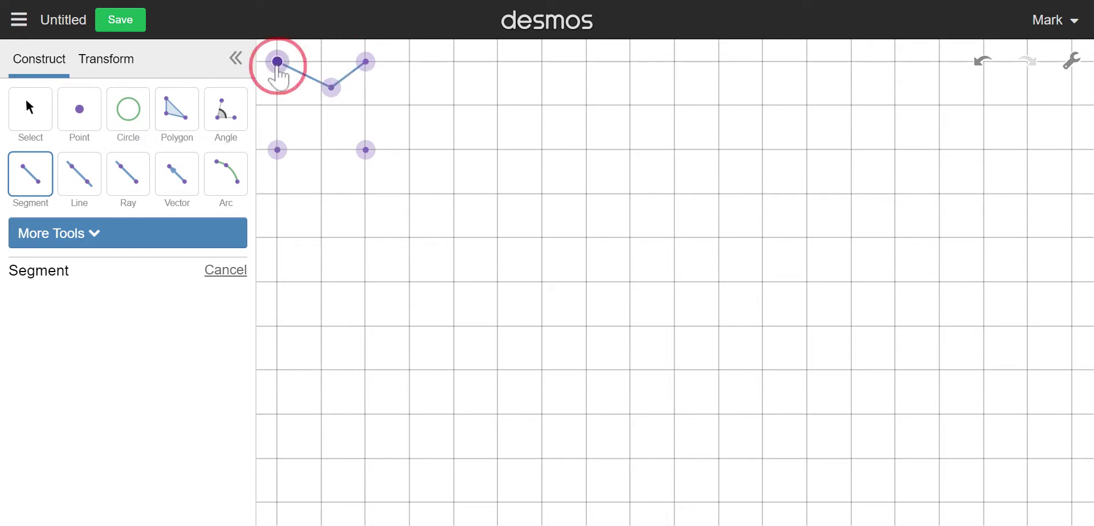
left_click(298, 112)
left_click(298, 112)
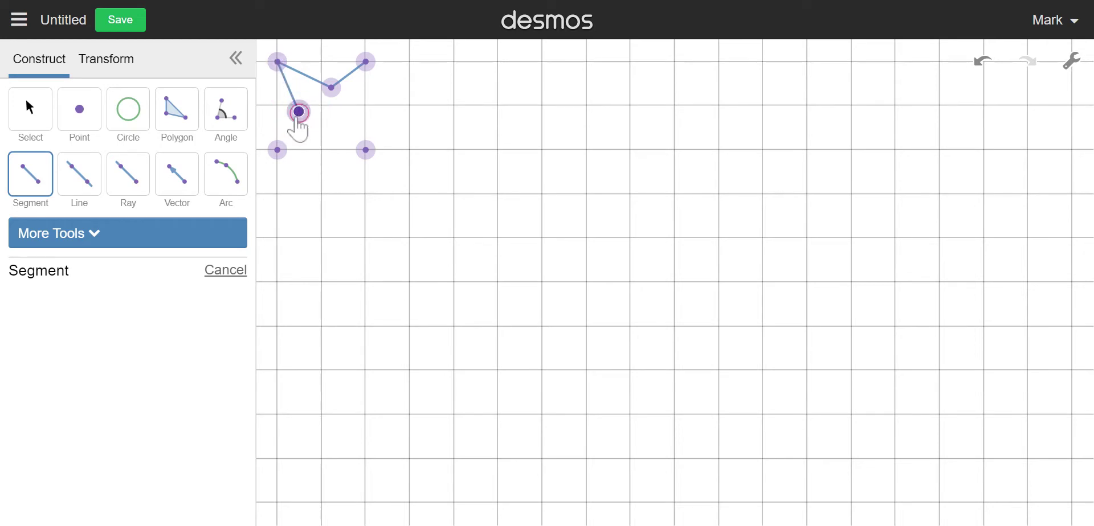
left_click(277, 150)
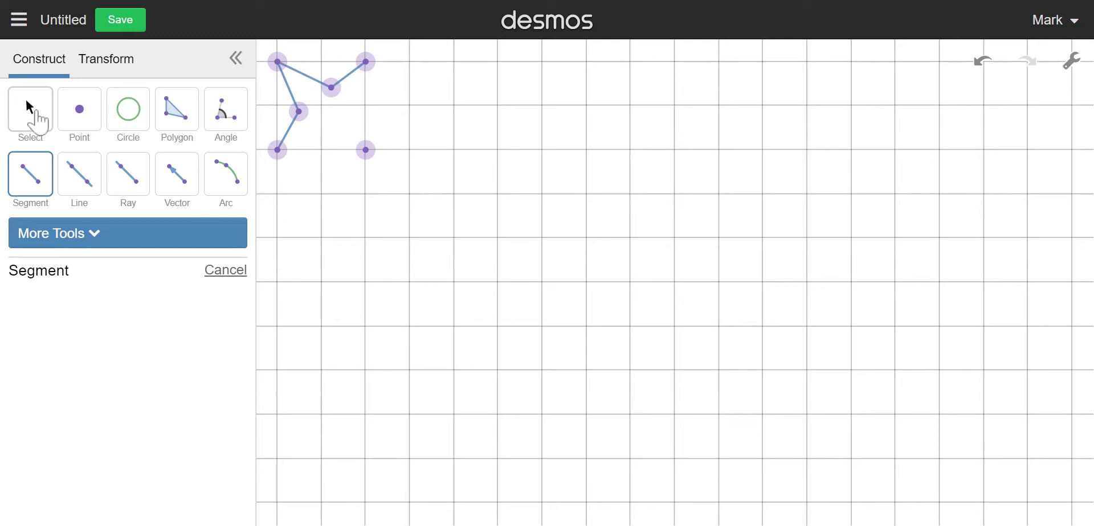
left_click(31, 114)
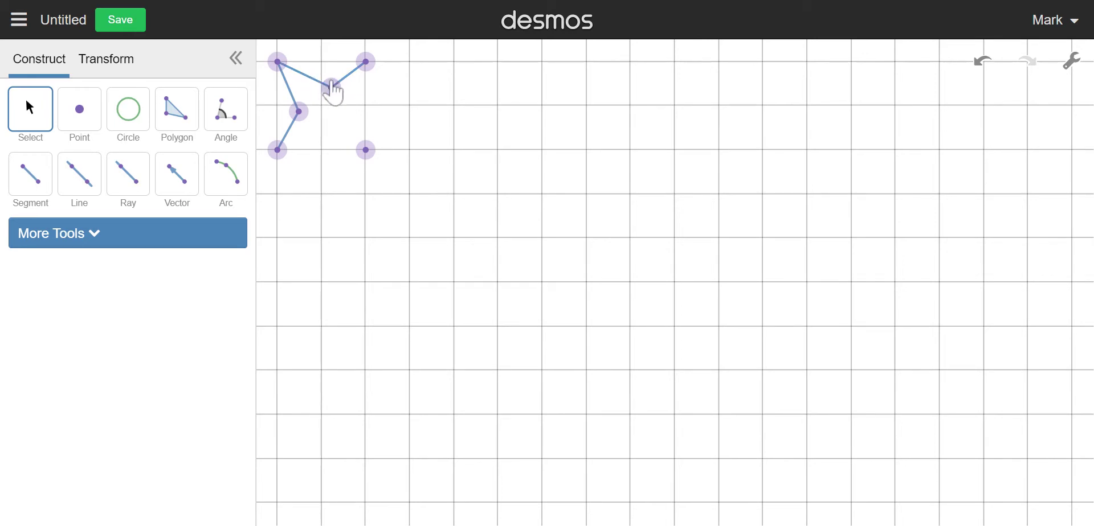
- Define a translation from the top-left corner to the bottom-left corner
left_click(121, 63)
left_click(83, 108)
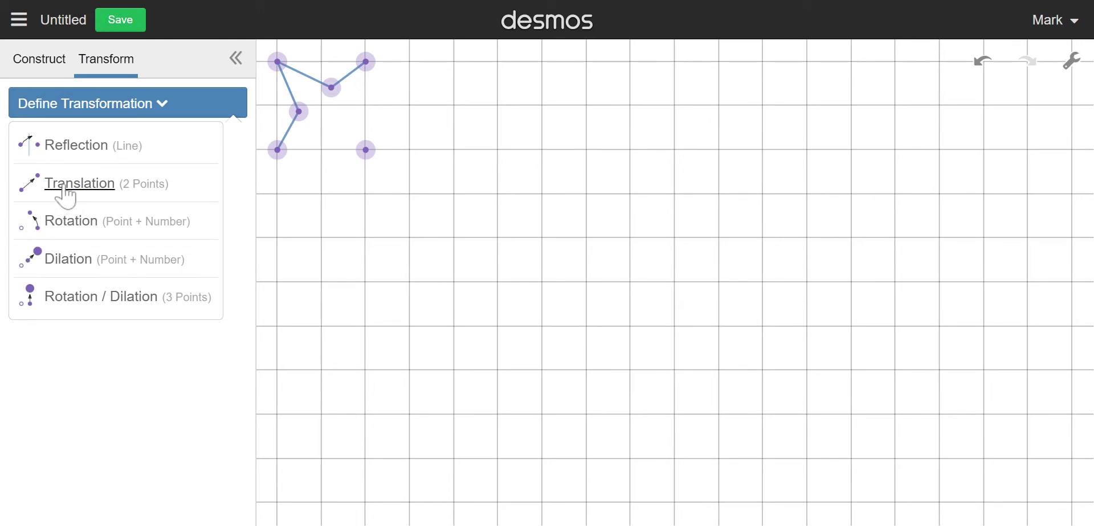
left_click(79, 184)
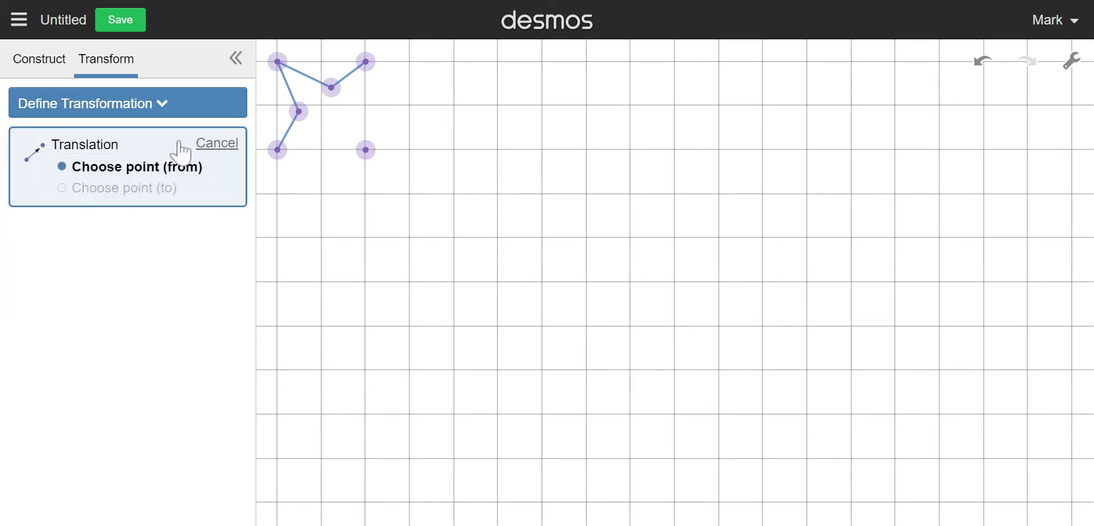
left_click(277, 61)
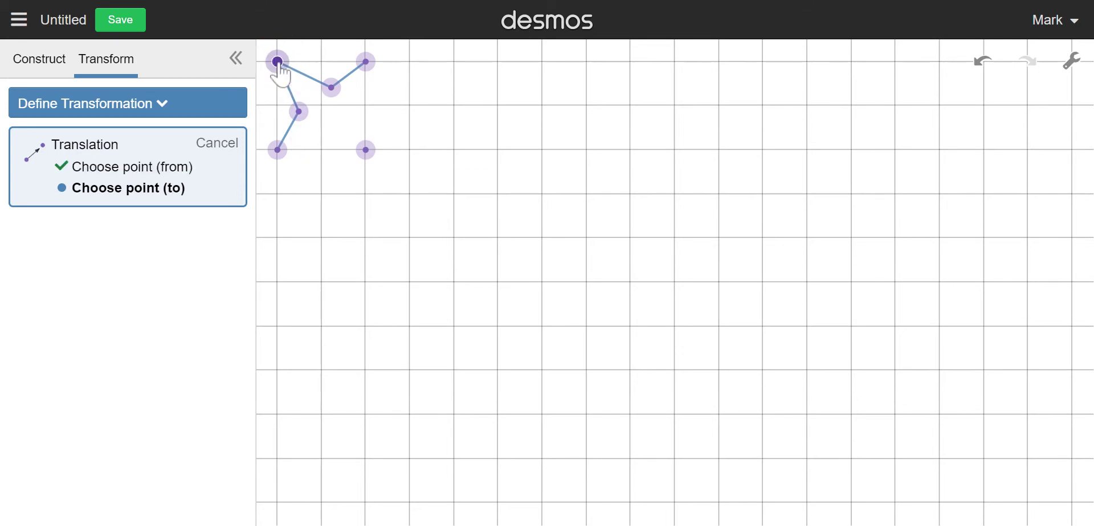
left_click(278, 150)
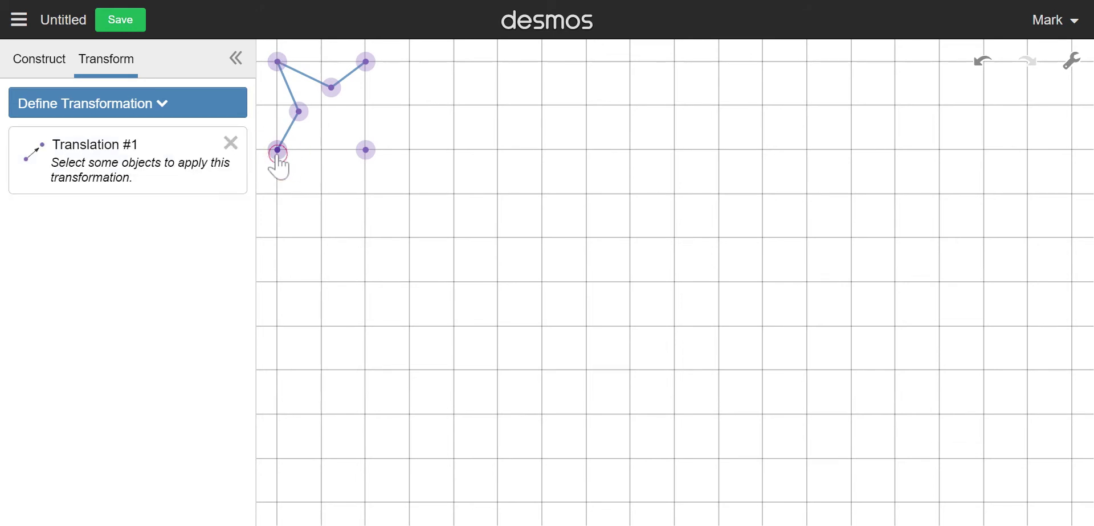
- Apply the translation to the top V's two segments four times, copying it down the canvas
left_click(302, 86)
left_click(352, 78)
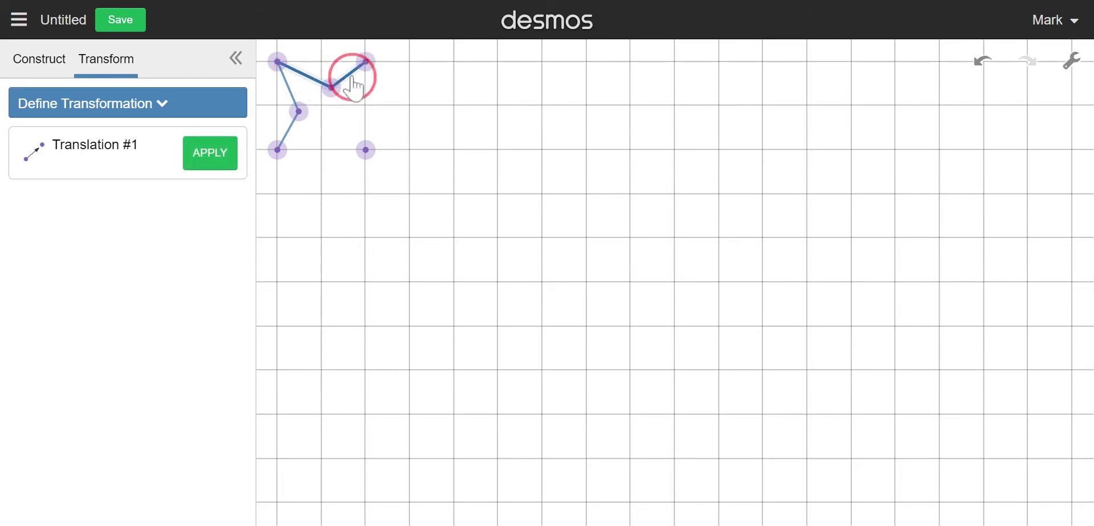
left_click(220, 164)
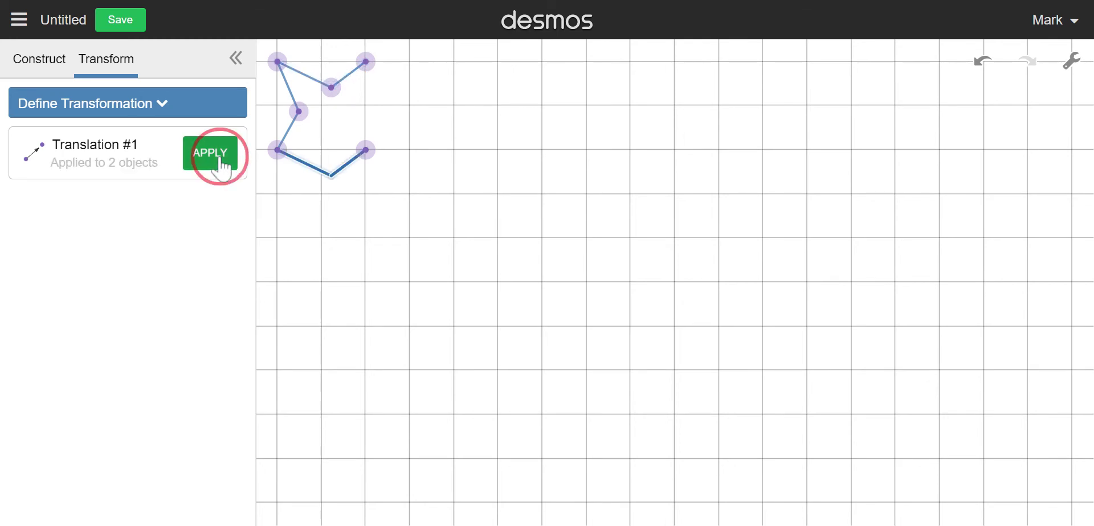
left_click(220, 164)
left_click(220, 164)
left_click(221, 165)
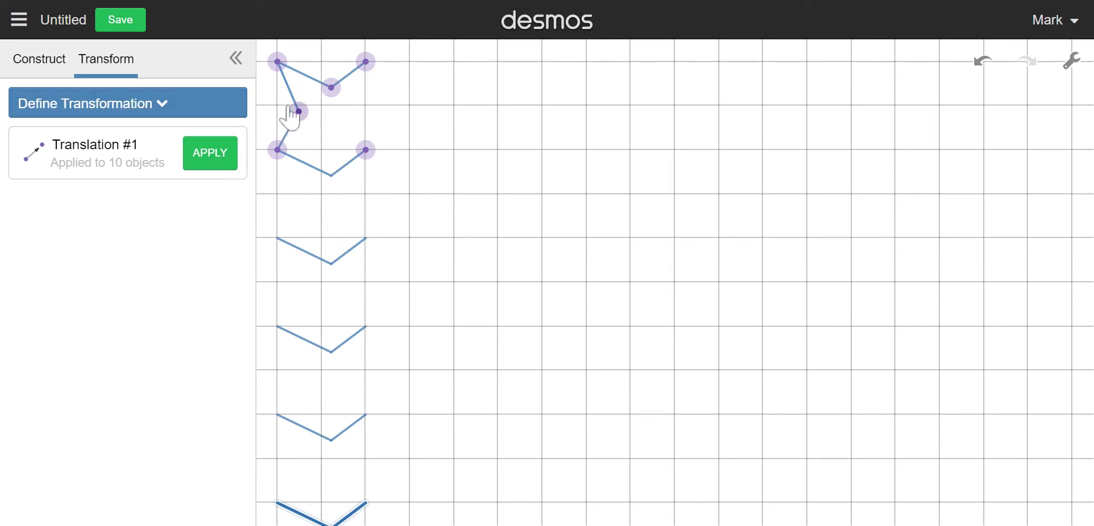
- Define a second translation from the top-left corner to the top-right corner
left_click(135, 113)
left_click(80, 183)
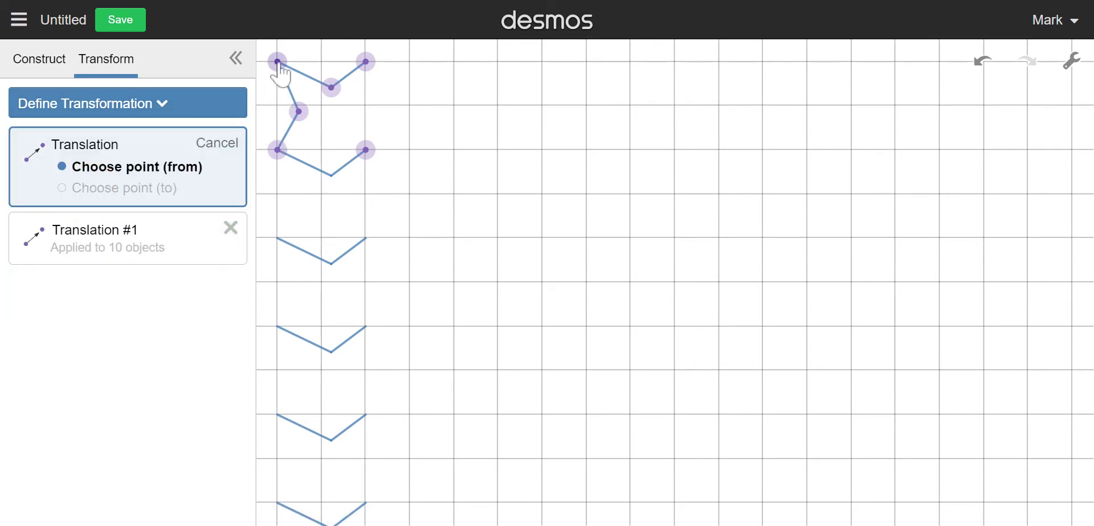
left_click(278, 62)
left_click(366, 61)
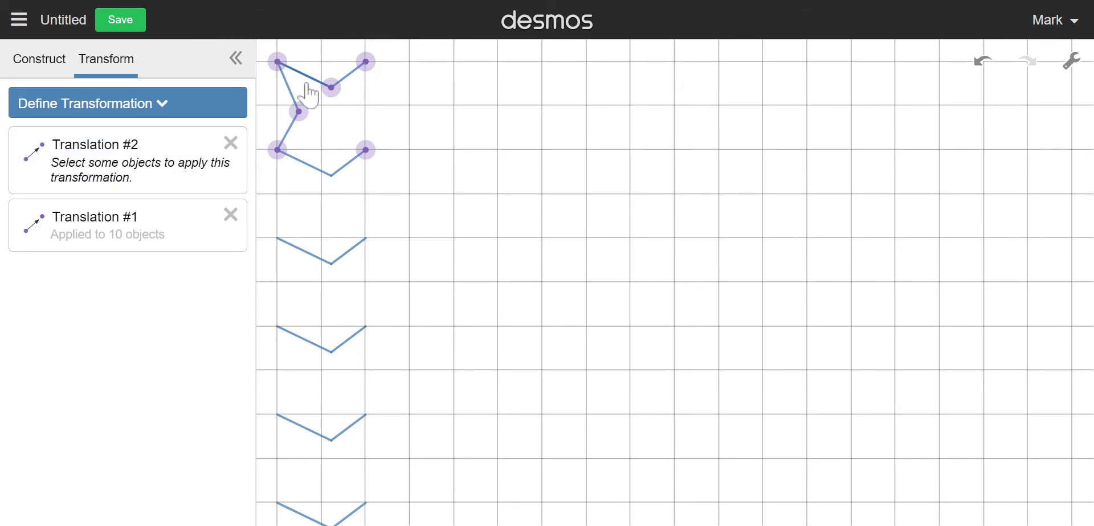
- Apply Translation #2 six times to the left V's two segments, repeating it across the top row
left_click(287, 88)
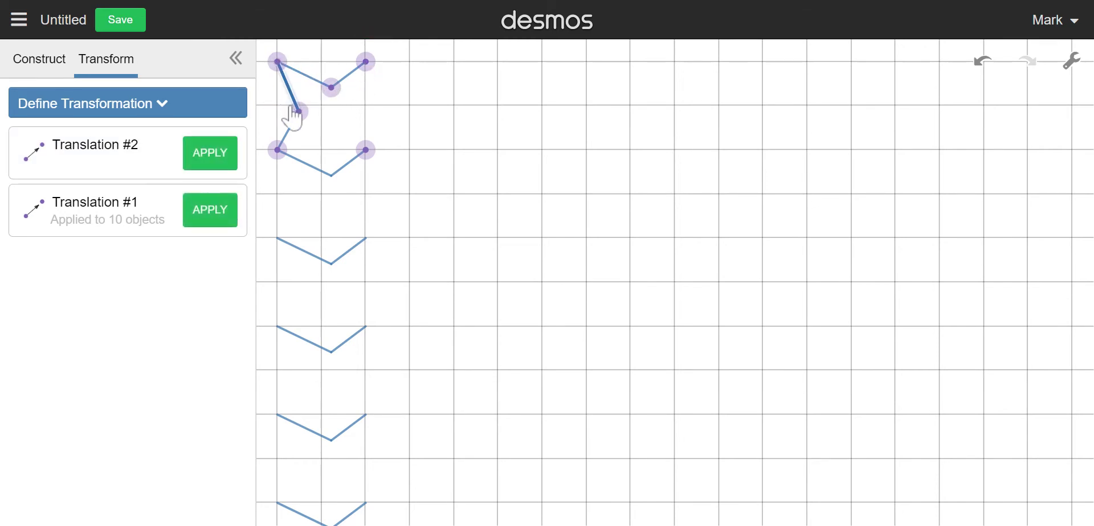
left_click(289, 138)
left_click(206, 162)
left_click(206, 163)
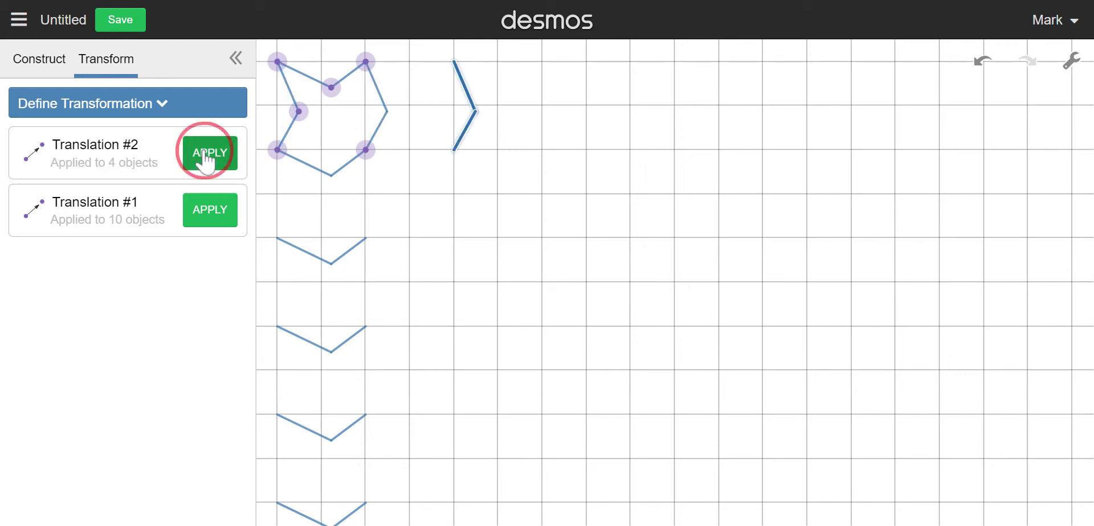
left_click(207, 162)
left_click(206, 163)
left_click(206, 162)
left_click(206, 163)
left_click(206, 162)
left_click(206, 163)
left_click(206, 162)
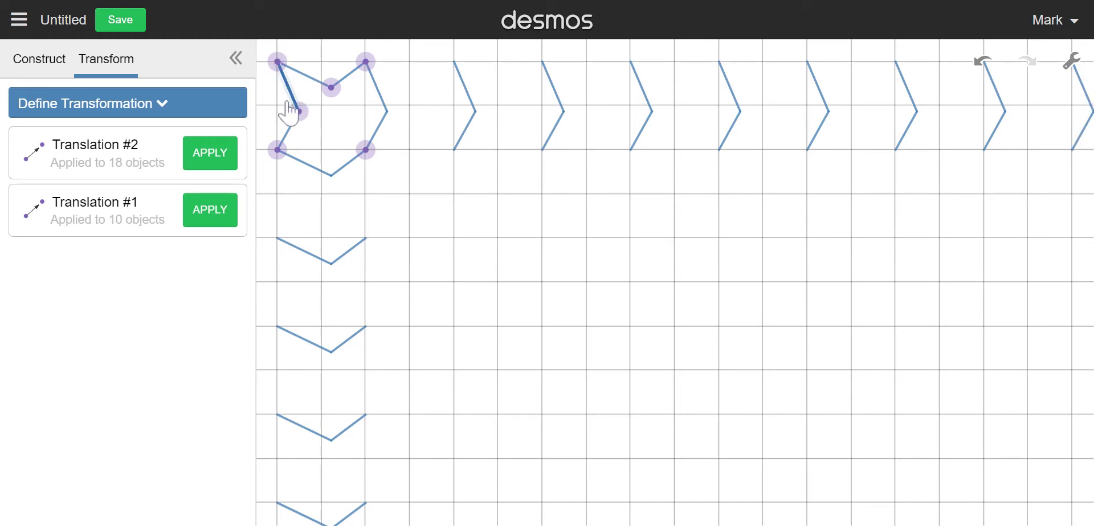
- Copy the lower-left segment four steps down the column with Translation #1
left_click(286, 135)
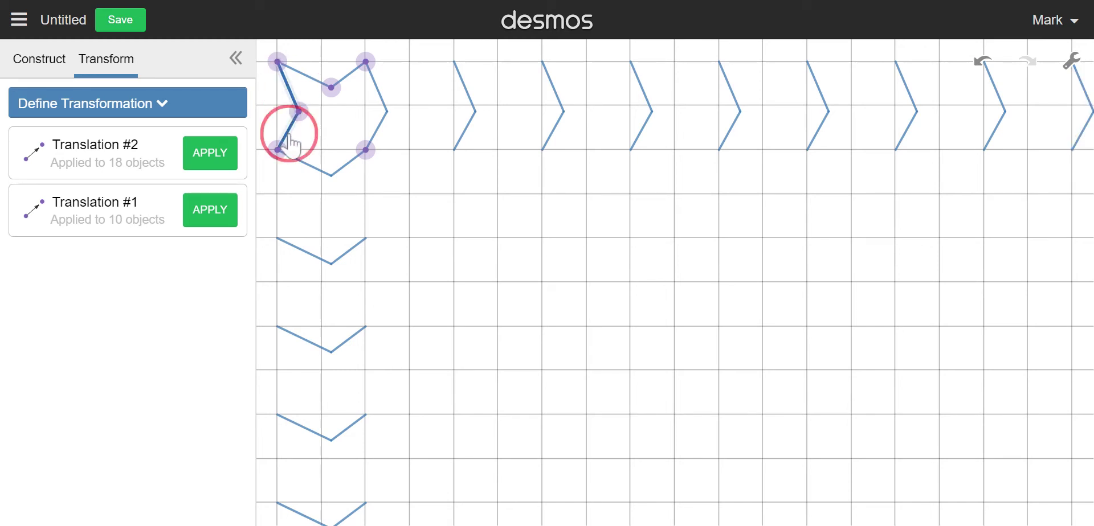
left_click(207, 215)
left_click(207, 216)
left_click(208, 215)
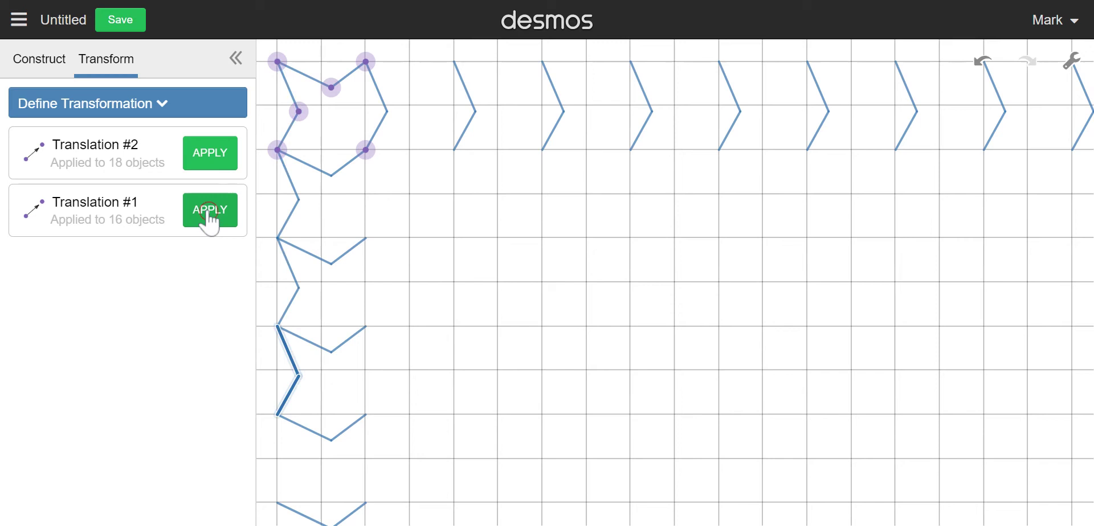
left_click(207, 215)
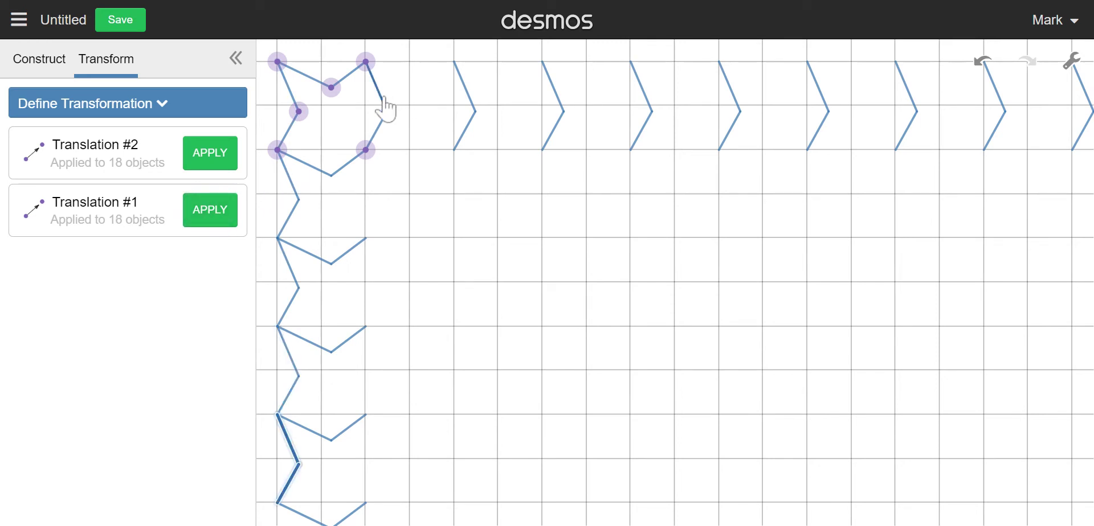
- Box-select the top row of V edges and copy it down three steps with Translation #1
left_click_drag(354, 91, 1086, 140)
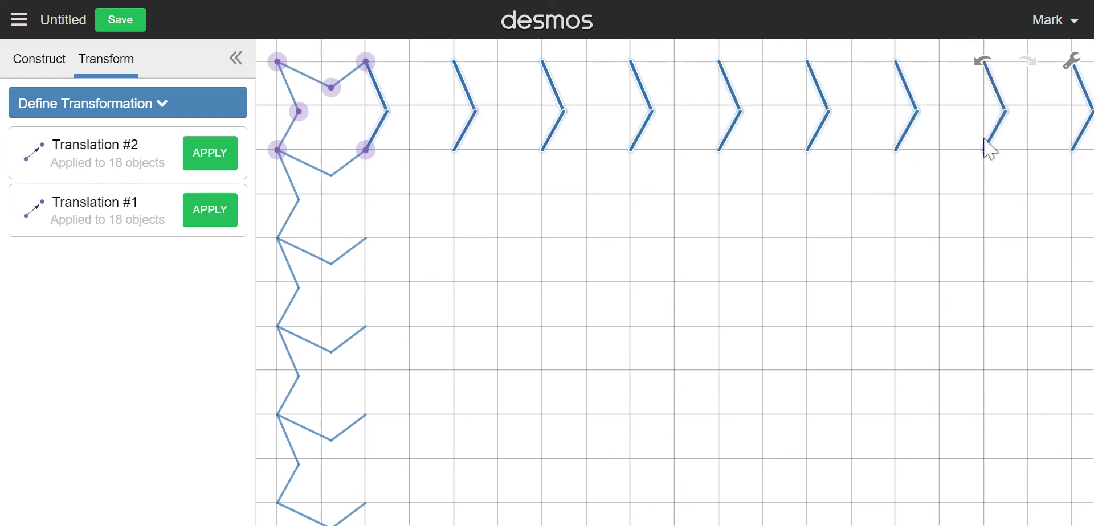
left_click(207, 215)
left_click(208, 215)
left_click(207, 215)
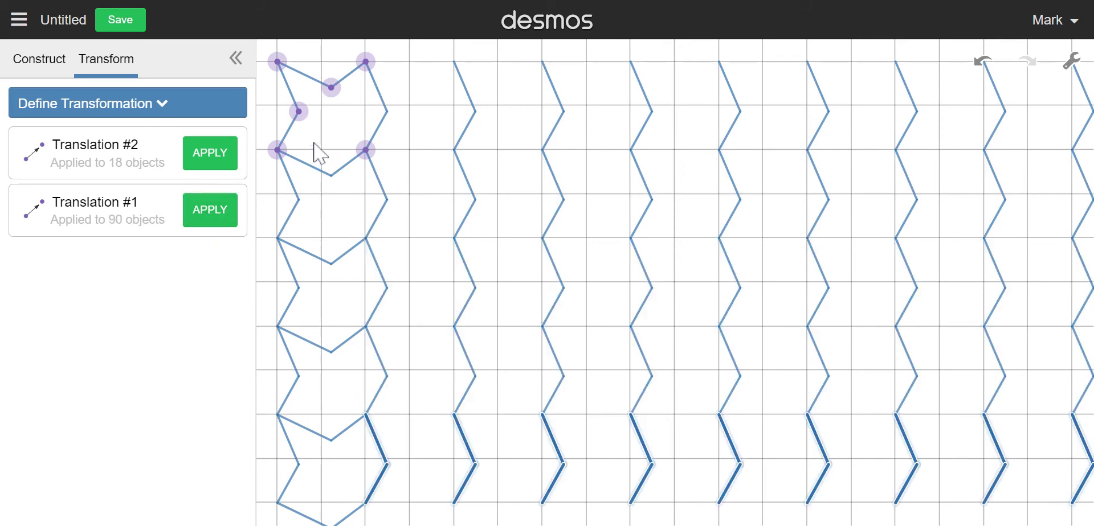
- Select the left column of edges plus the top V and copy them six steps right with Translation #2
left_click_drag(314, 147, 342, 520)
left_click(304, 76)
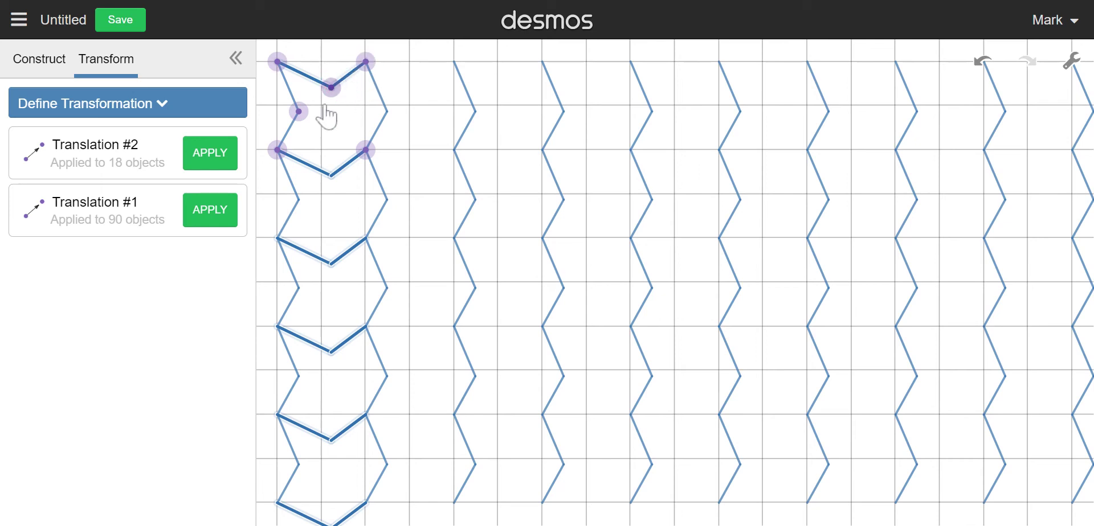
left_click(217, 161)
left_click(217, 161)
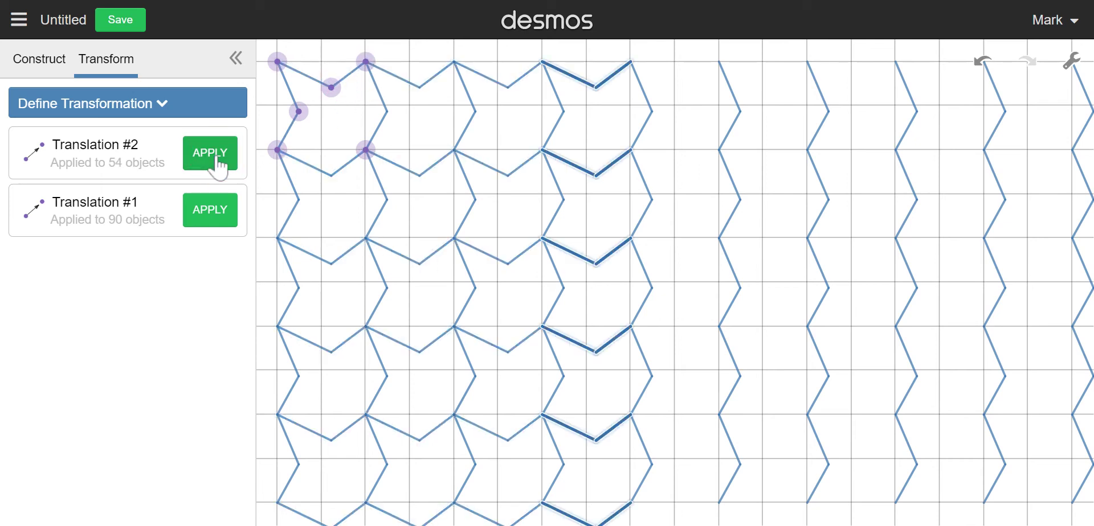
left_click(217, 161)
left_click(217, 161)
left_click(217, 160)
left_click(217, 161)
left_click(217, 161)
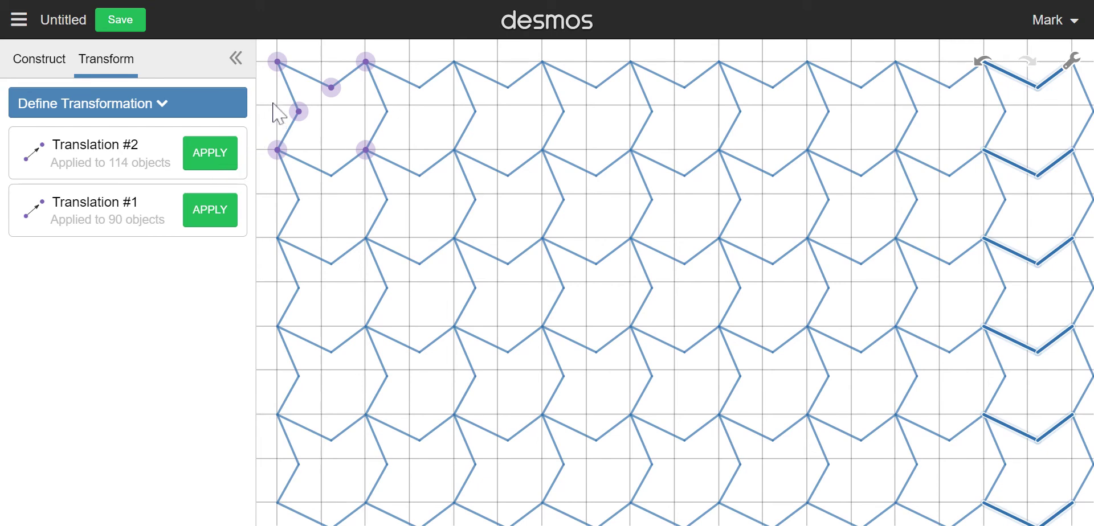
- Turn off the background grid
left_click(1072, 63)
left_click(887, 184)
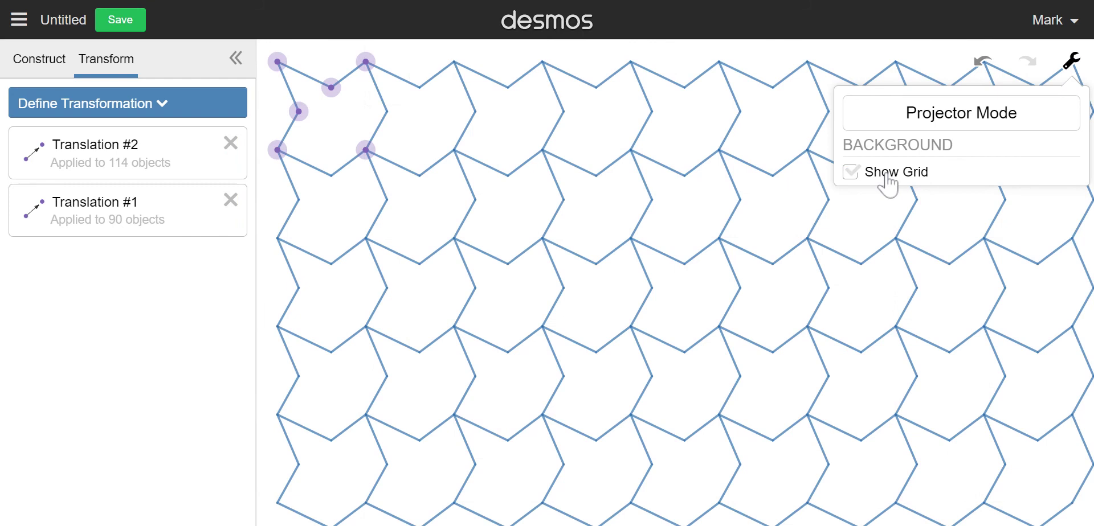
left_click(311, 51)
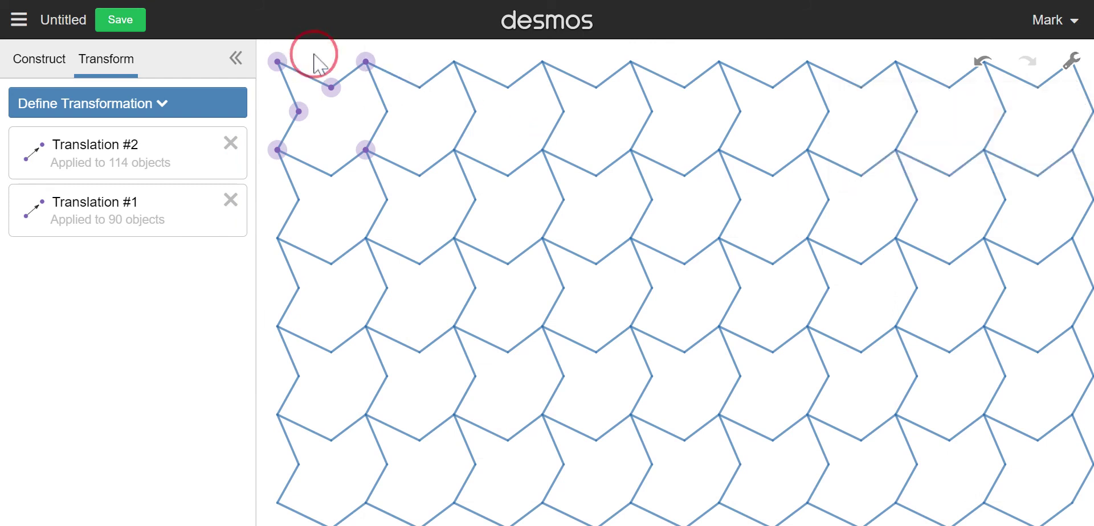
- Drag the top V point, left V point and top-left corner to reshape every tile
mouse_move(331, 87)
left_mouse_down()
mouse_move(330, 112)
mouse_move(346, 98)
mouse_move(330, 93)
mouse_move(346, 106)
mouse_move(346, 86)
mouse_move(320, 54)
mouse_move(324, 80)
left_mouse_up()
mouse_move(299, 112)
left_mouse_down()
mouse_move(319, 112)
mouse_move(304, 109)
mouse_move(308, 117)
left_mouse_up()
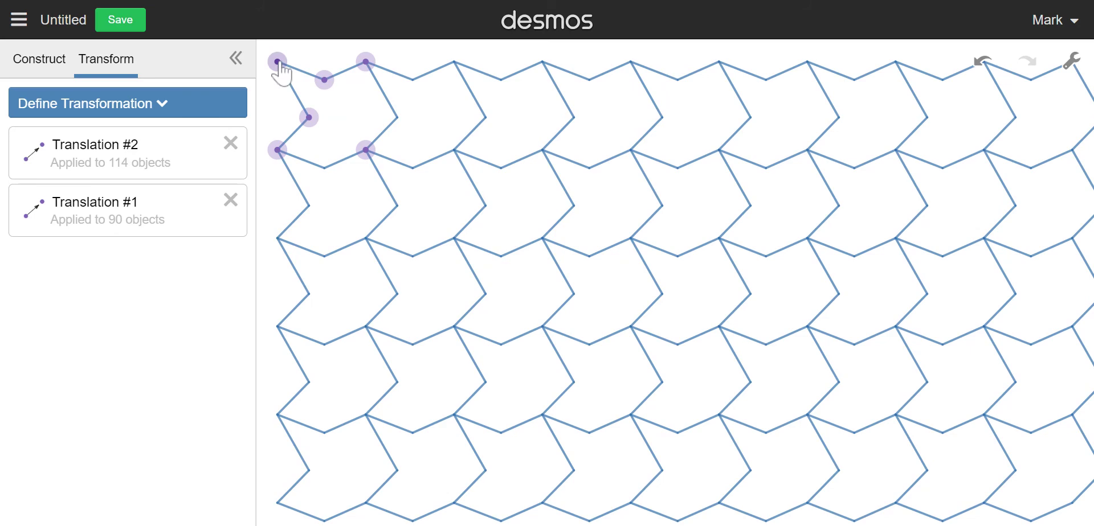
mouse_move(278, 62)
left_mouse_down()
mouse_move(305, 83)
mouse_move(286, 51)
mouse_move(291, 62)
left_mouse_up()
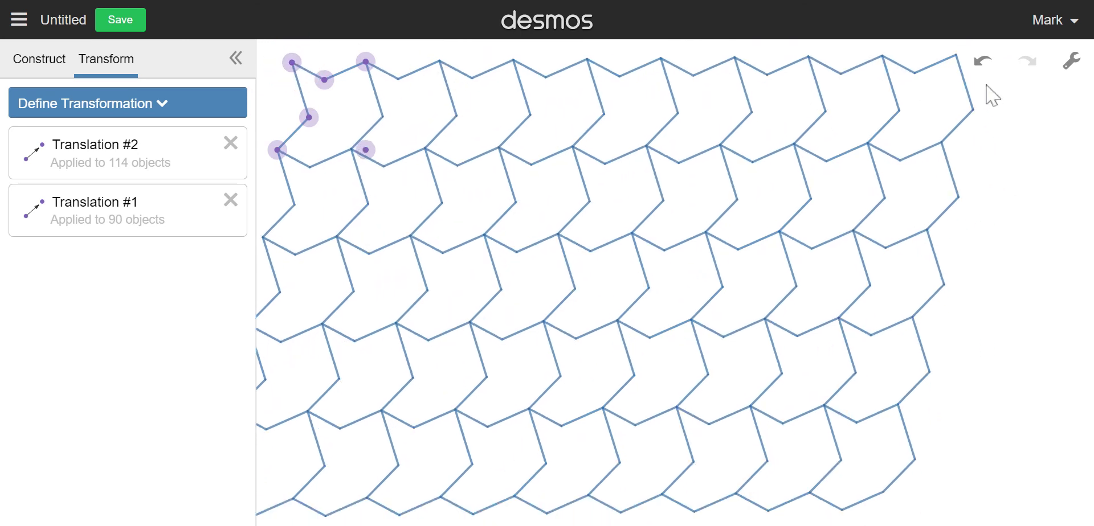
- Undo the corner move and select all four corner points of the square
left_click(981, 60)
left_click(278, 64)
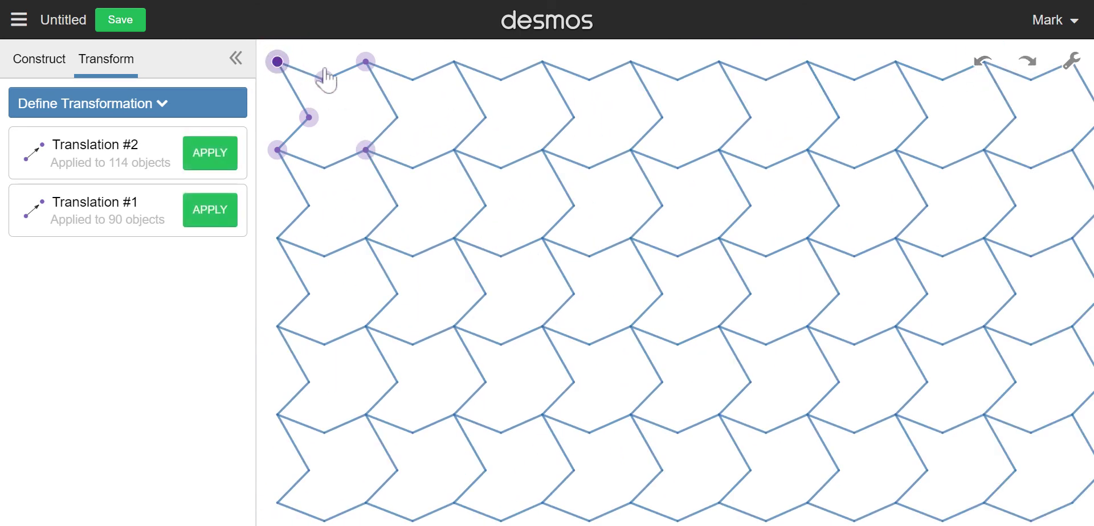
left_click_drag(367, 62, 367, 63)
left_click(366, 62)
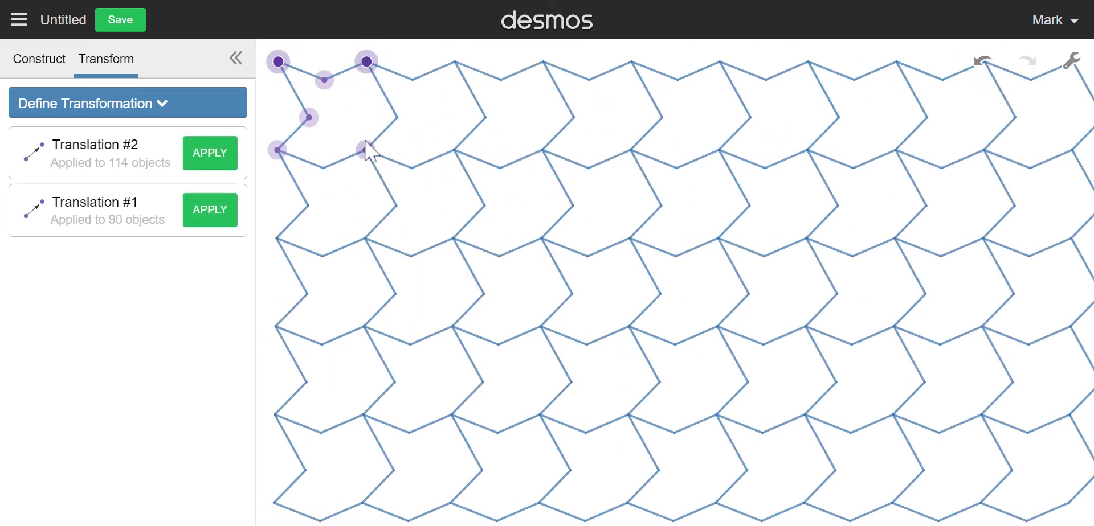
left_click(268, 149)
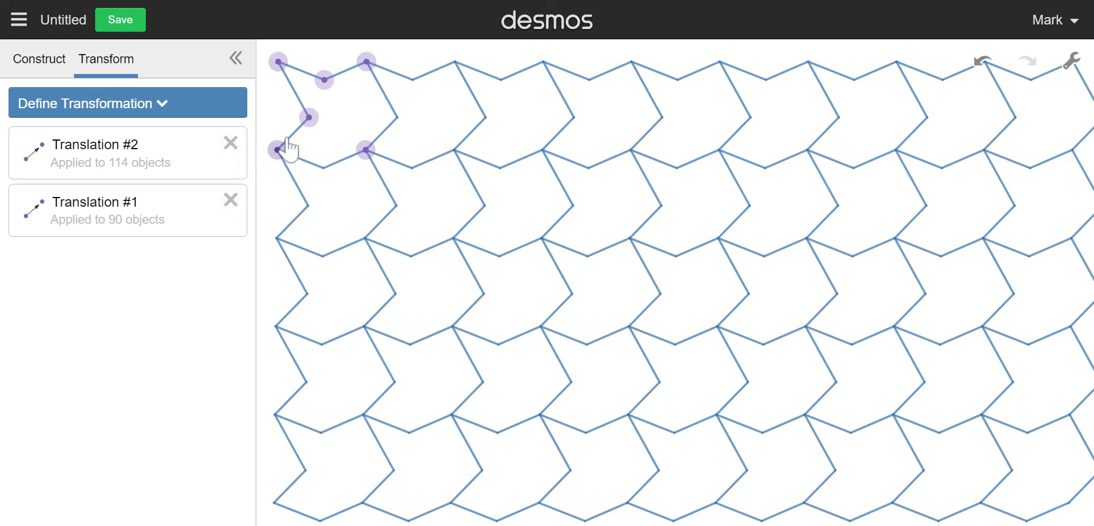
key("ctrl+z")
left_click(367, 62)
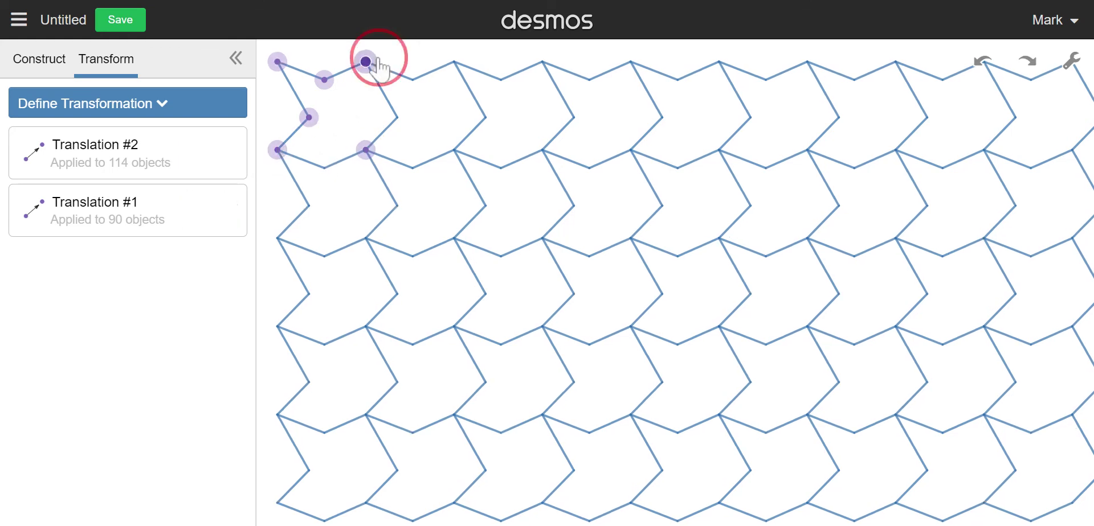
left_click(278, 62)
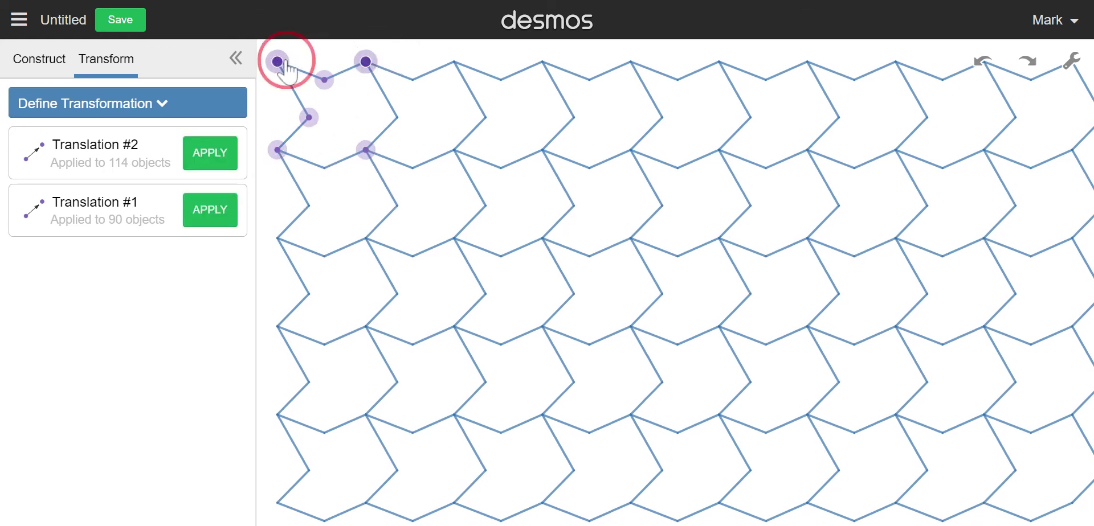
left_click(277, 150)
left_click(366, 150)
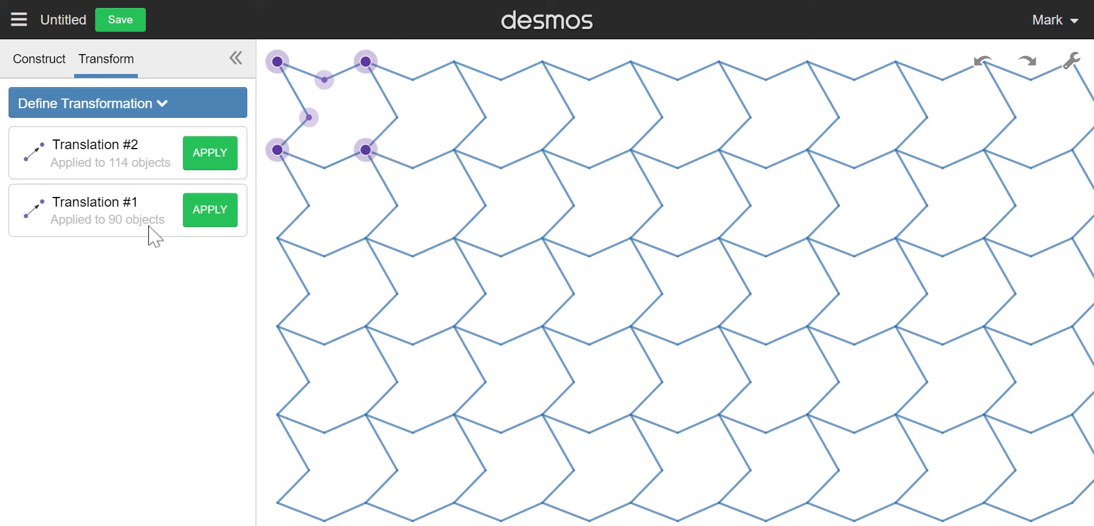
- Lock the free points and hide the four selected corner points
left_click(52, 60)
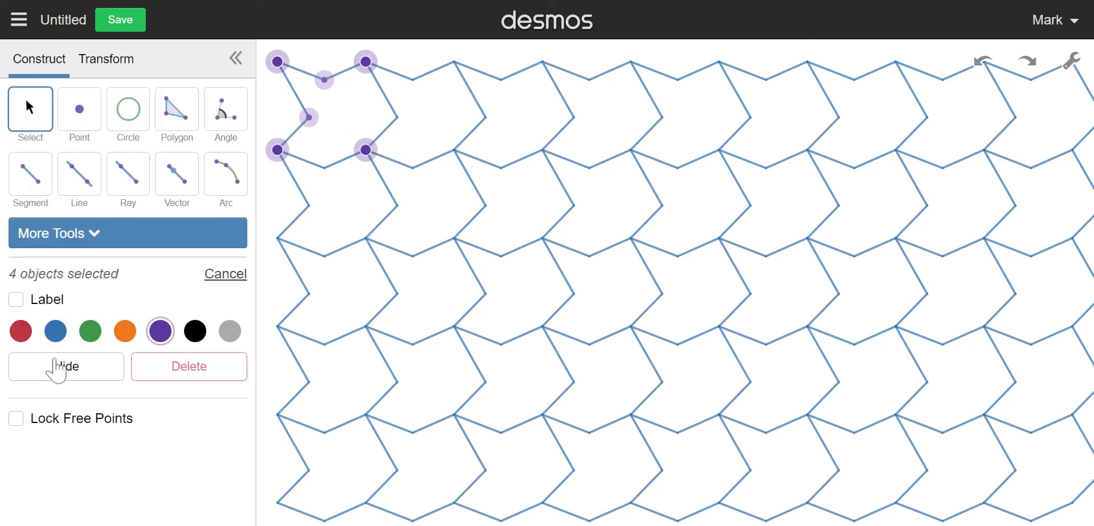
left_click(34, 419)
left_click(75, 366)
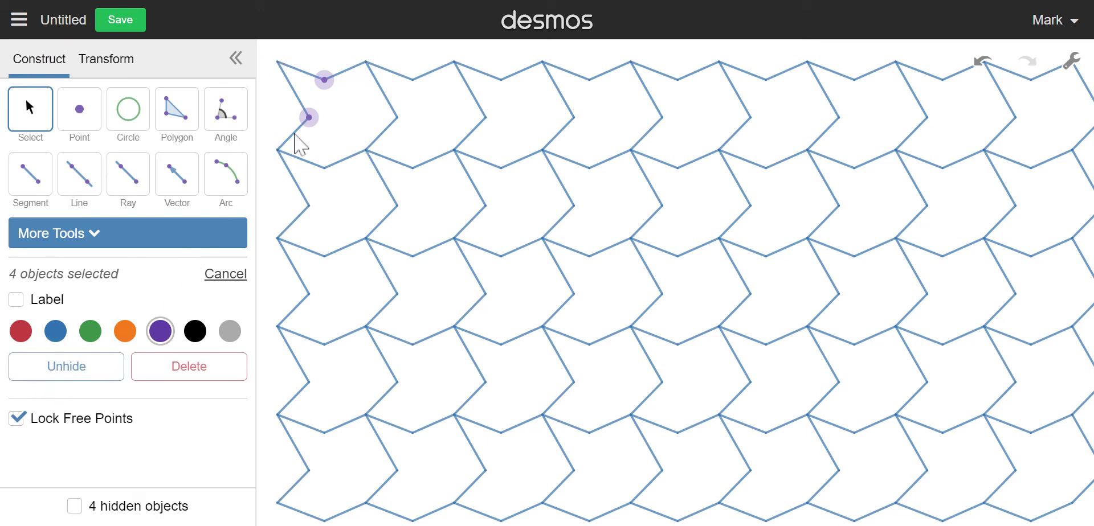
- Drag the left and top V points until the tiles become chevrons
mouse_move(309, 118)
left_mouse_down()
mouse_move(321, 112)
mouse_move(276, 108)
mouse_move(314, 122)
mouse_move(323, 114)
mouse_move(303, 112)
left_mouse_up()
left_click_drag(325, 80, 345, 87)
left_click_drag(345, 98, 332, 75)
mouse_move(303, 111)
left_mouse_down()
mouse_move(281, 111)
mouse_move(301, 111)
left_mouse_up()
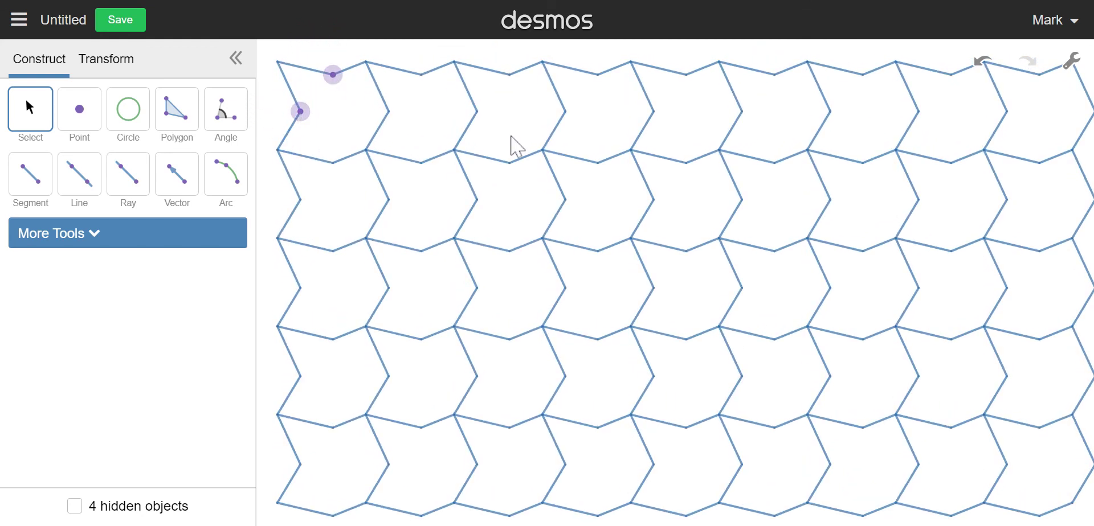